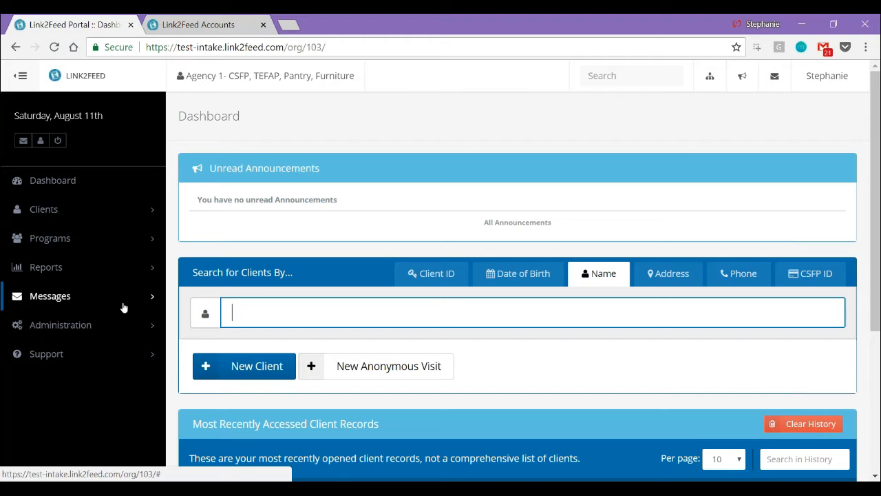
# Open the list of users in the administration area.
pyautogui.click(94, 340)
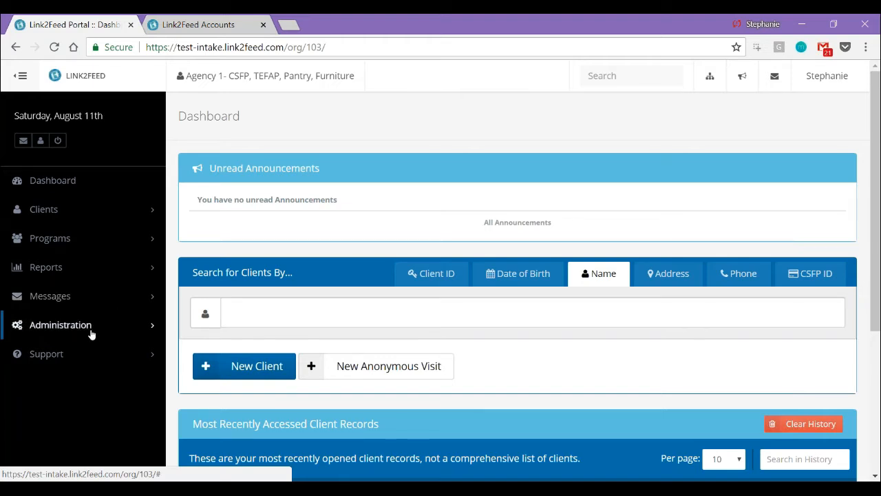
pyautogui.click(91, 333)
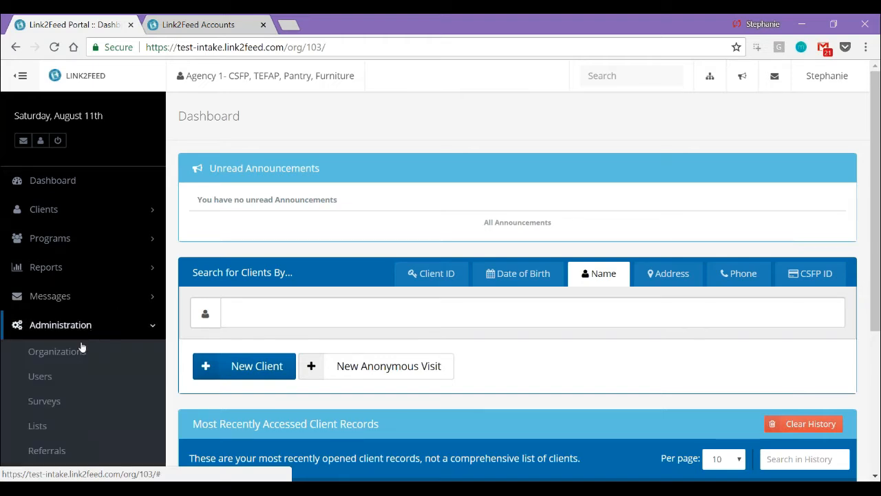
pyautogui.click(39, 373)
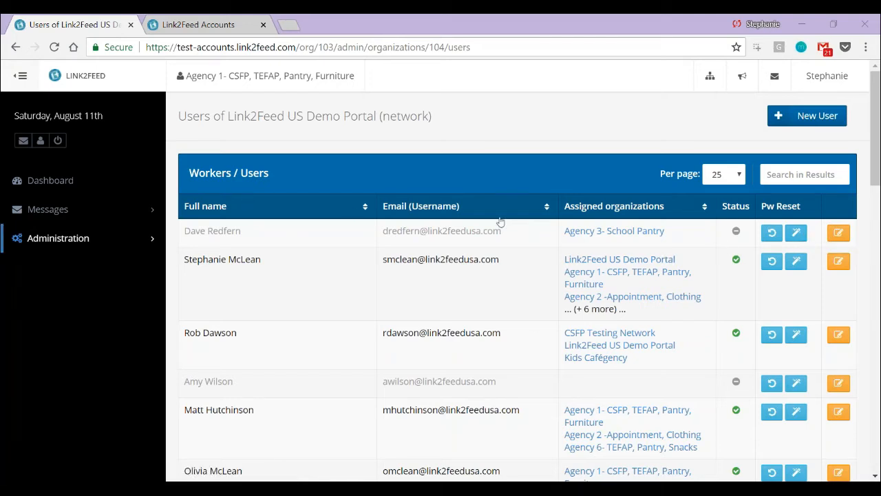
# View the manual password change form for the first listed user and cancel it.
pyautogui.click(802, 233)
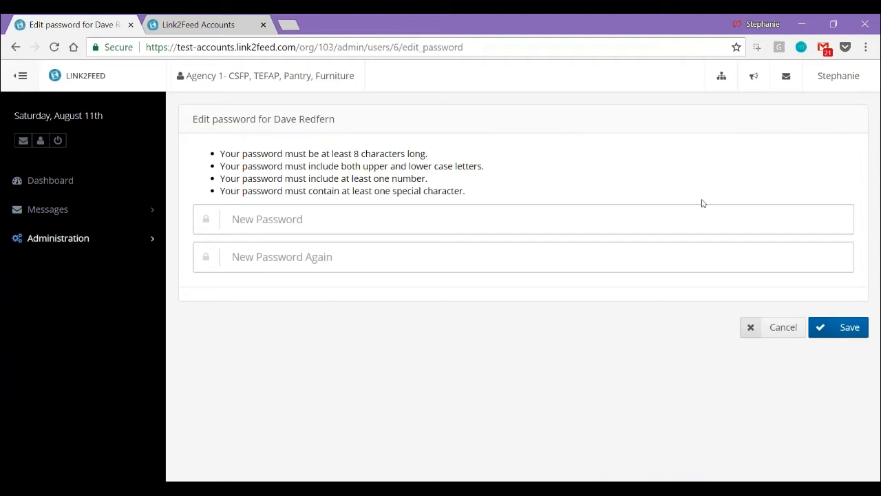
pyautogui.click(753, 326)
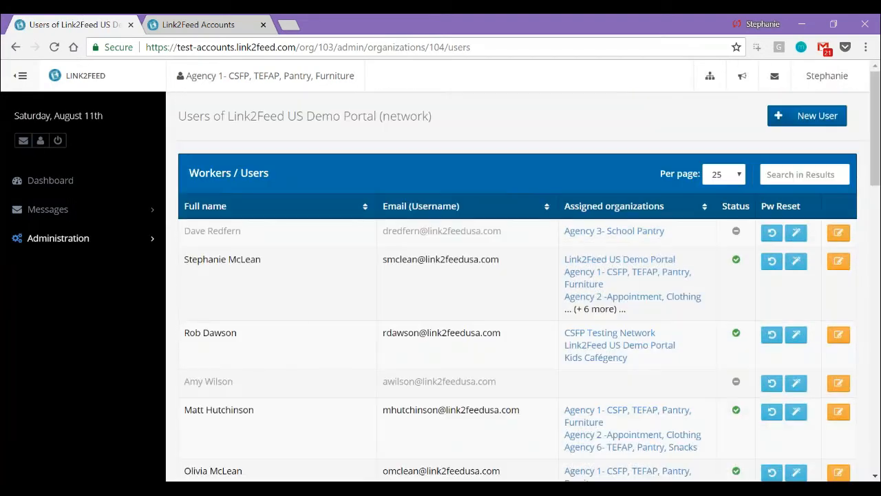
# Look through the first page of the user list and go on to page 2.
pyautogui.scroll(-1, 516, 289)
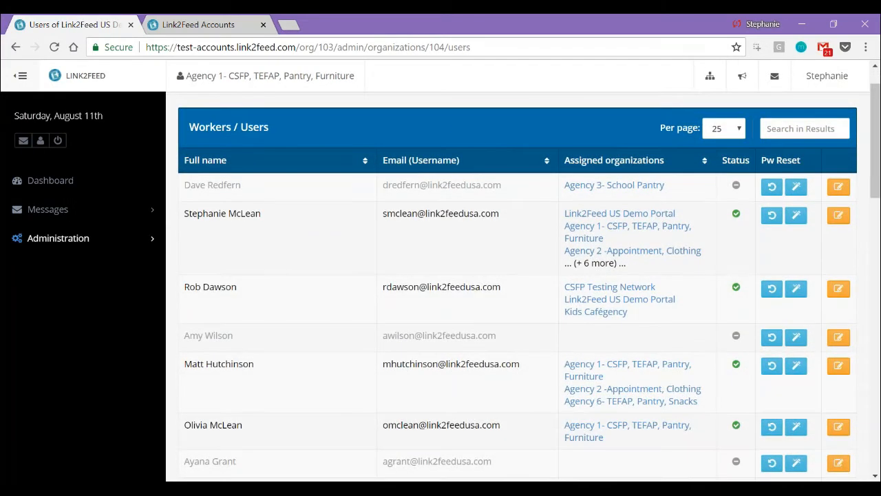
pyautogui.scroll(-8, 516, 289)
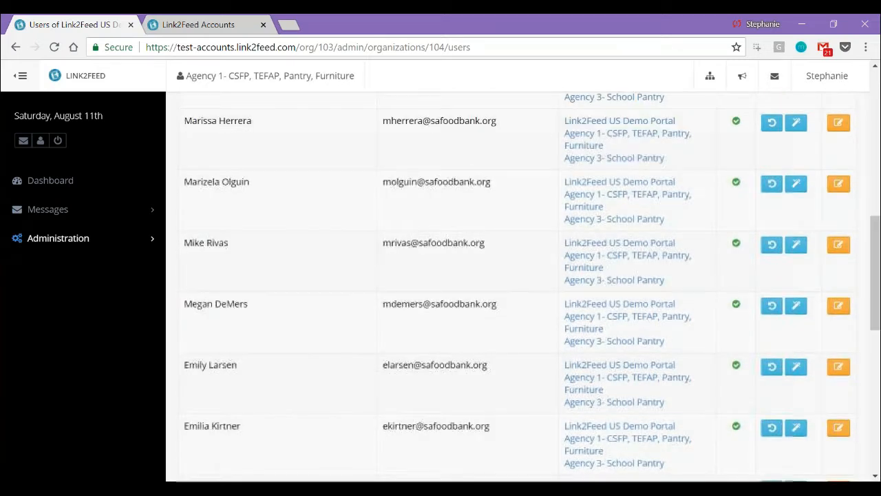
pyautogui.scroll(-8, 517, 289)
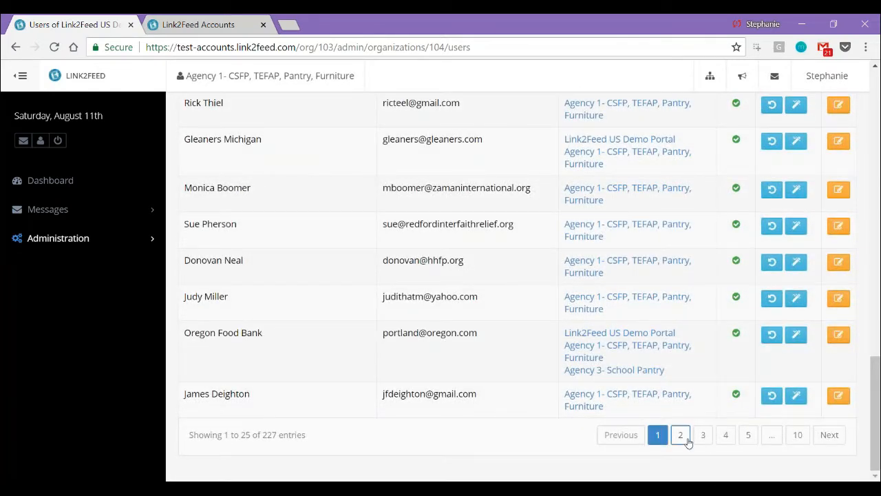
pyautogui.click(681, 435)
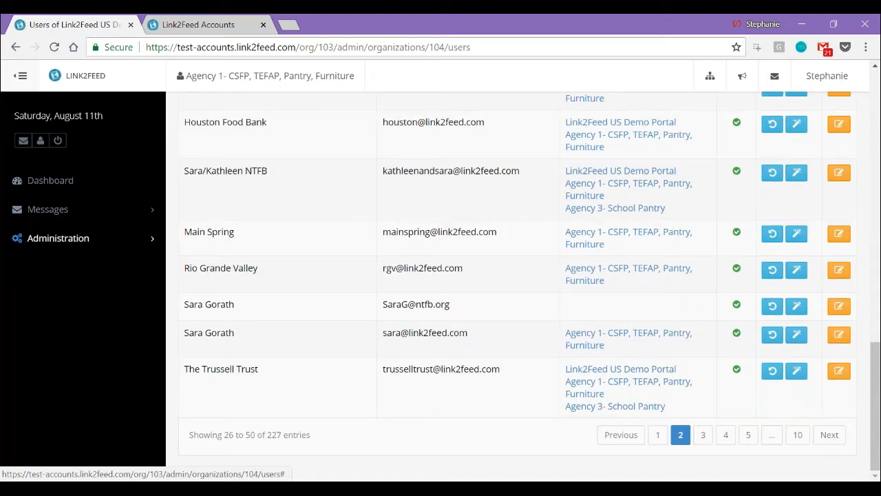
pyautogui.scroll(7, 736, 353)
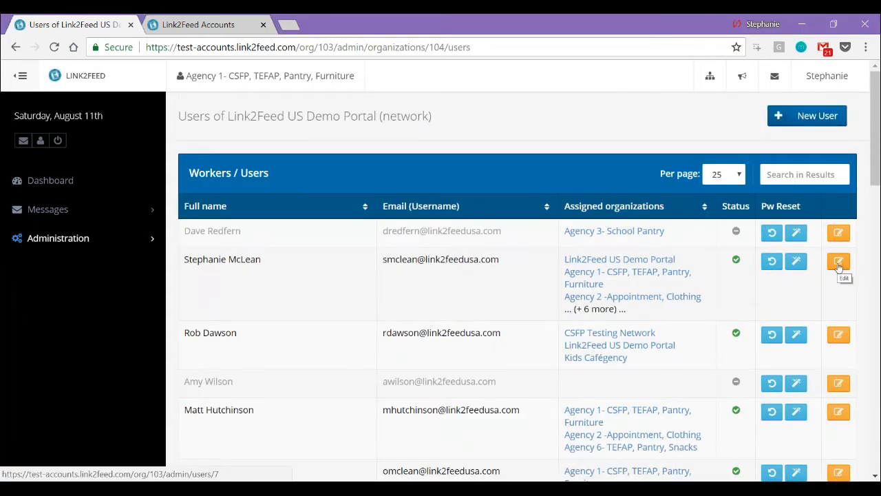
# Open the second listed user for editing, review the account details and roles, and save to continue to the assigned organizations.
pyautogui.click(838, 264)
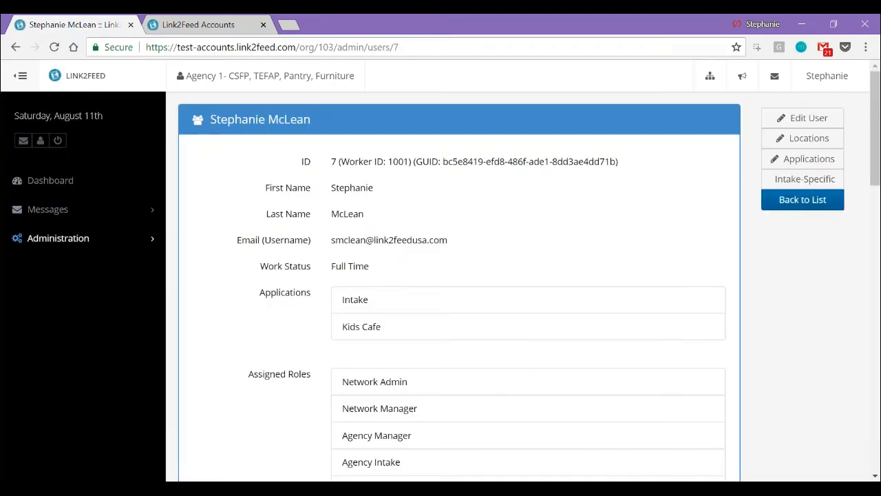
pyautogui.click(819, 124)
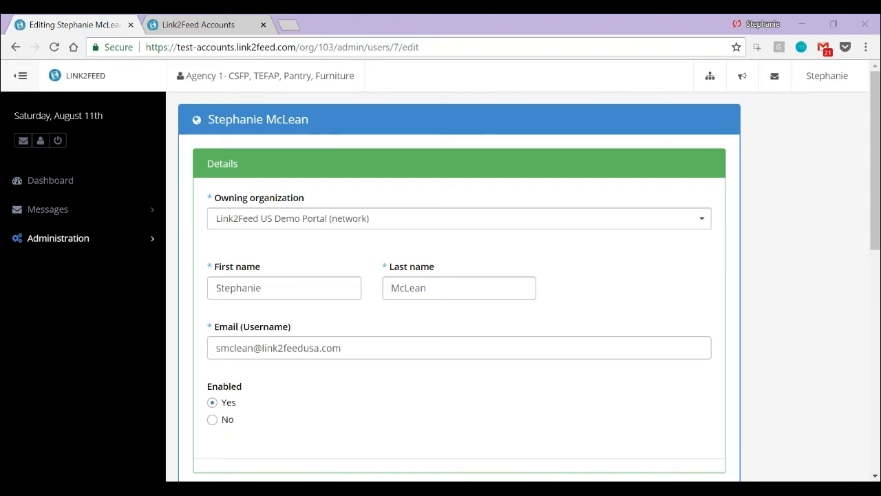
pyautogui.scroll(-6, 316, 306)
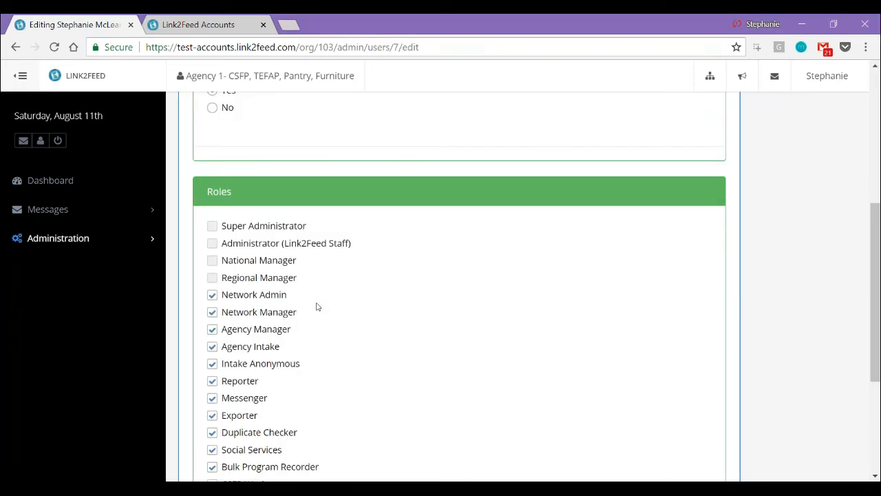
pyautogui.scroll(-1, 316, 306)
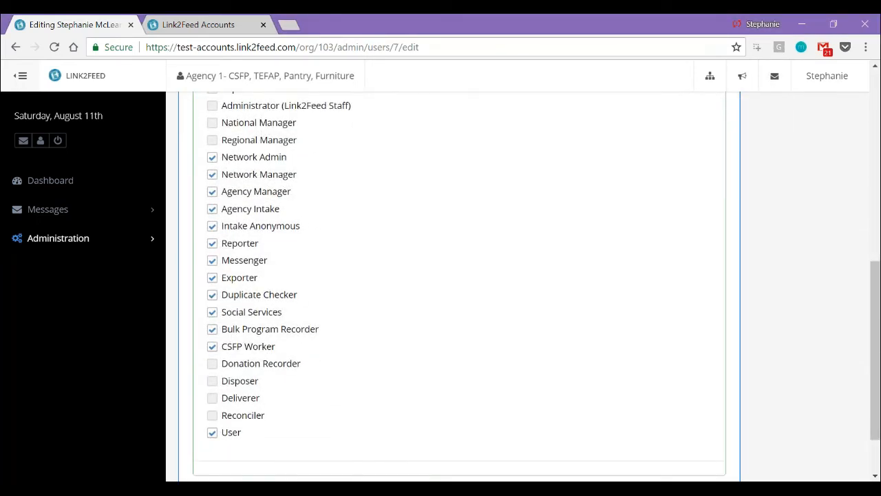
pyautogui.scroll(1, 316, 305)
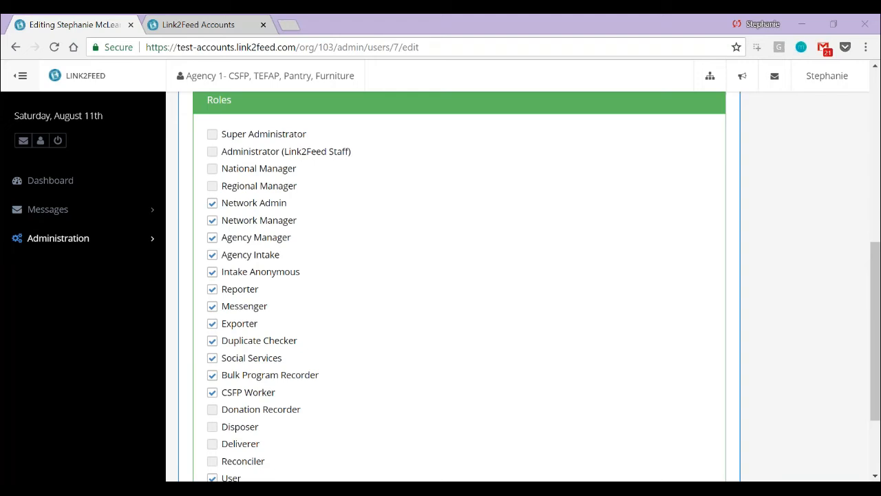
pyautogui.click(799, 347)
pyautogui.scroll(-3, 801, 350)
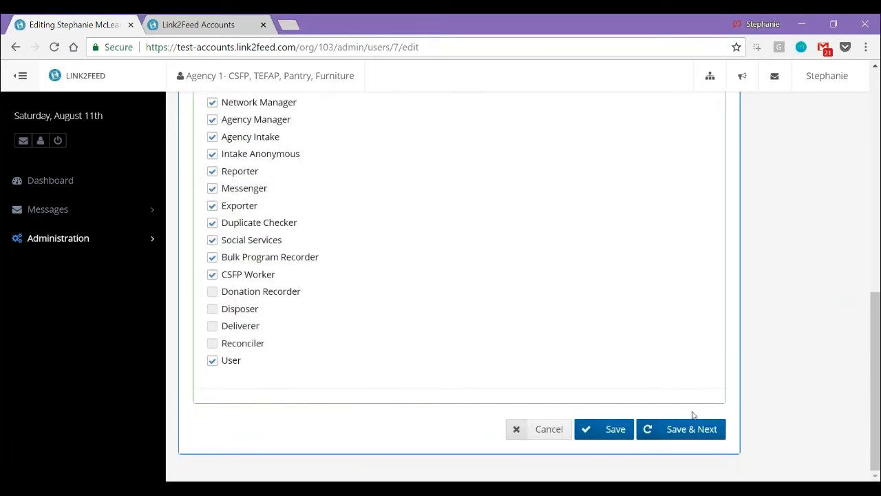
pyautogui.click(671, 429)
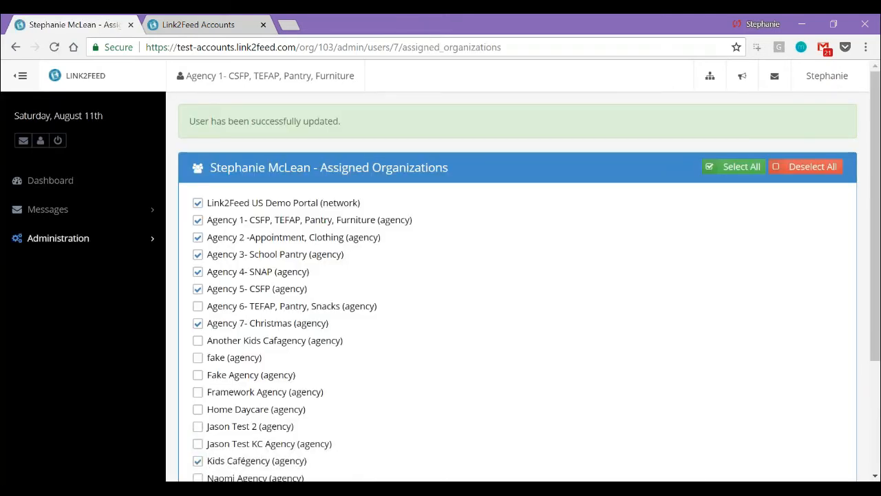
# Save the user's assigned organizations with Jason Test 2 unselected, and save the assigned applications Intake and Kids Cafe.
pyautogui.scroll(-1, 516, 289)
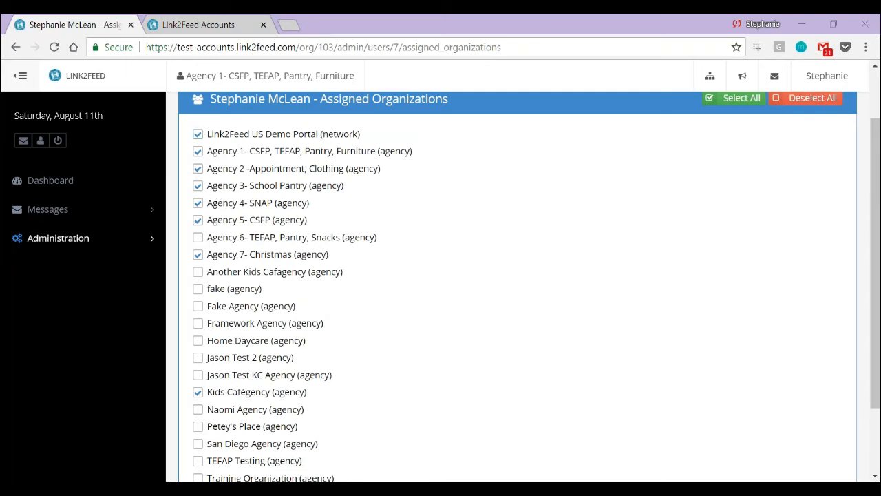
pyautogui.click(462, 355)
pyautogui.scroll(-2, 462, 356)
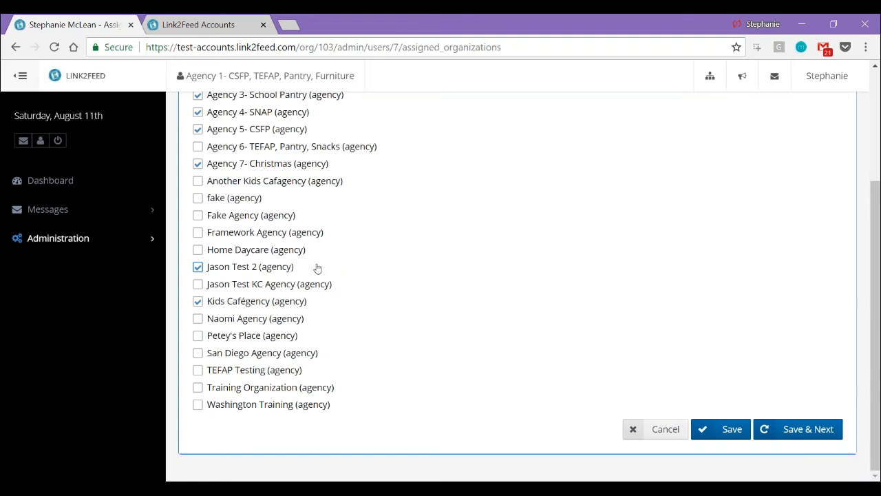
pyautogui.click(276, 273)
pyautogui.click(781, 428)
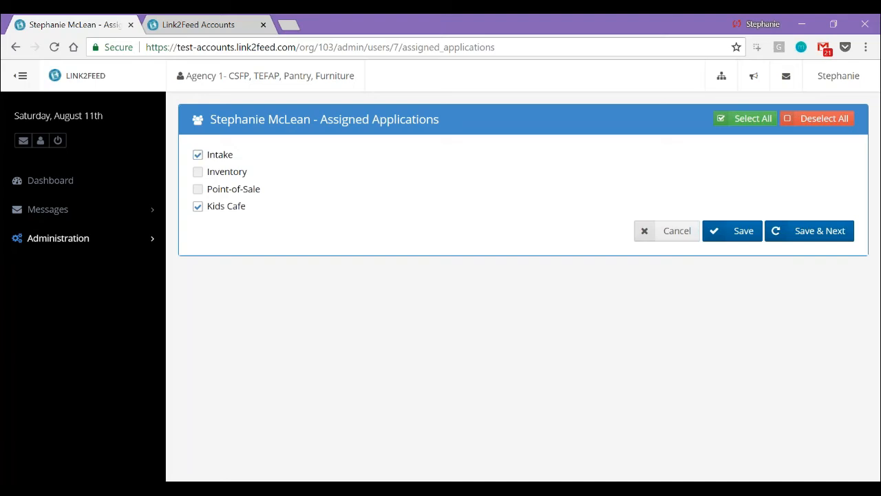
pyautogui.click(804, 230)
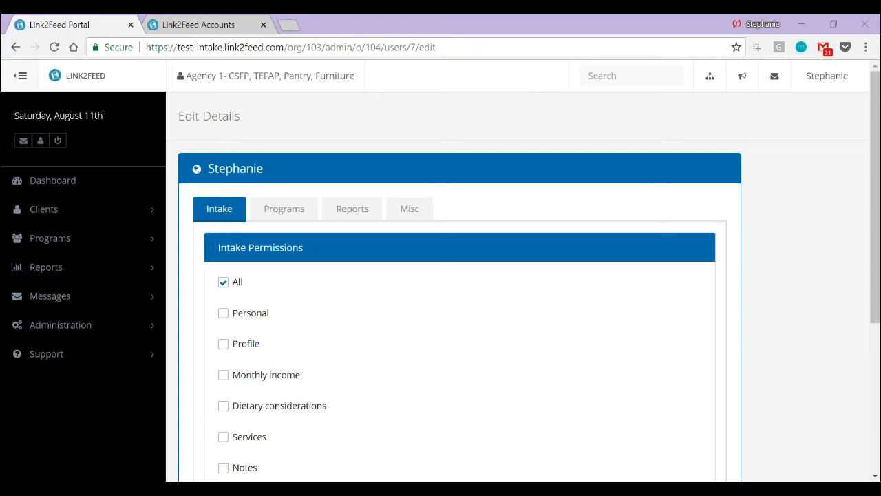
# Review the user's intake permissions and save them with All and Attendance visits enabled.
pyautogui.click(769, 350)
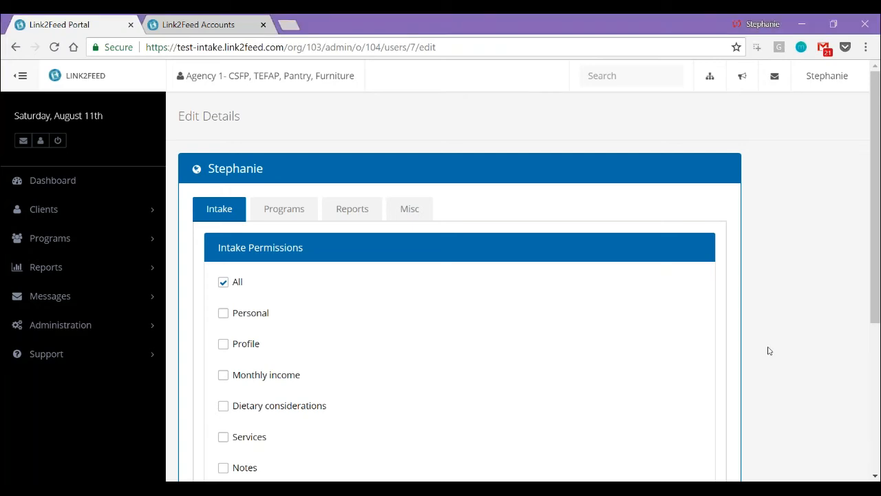
pyautogui.scroll(-1, 769, 351)
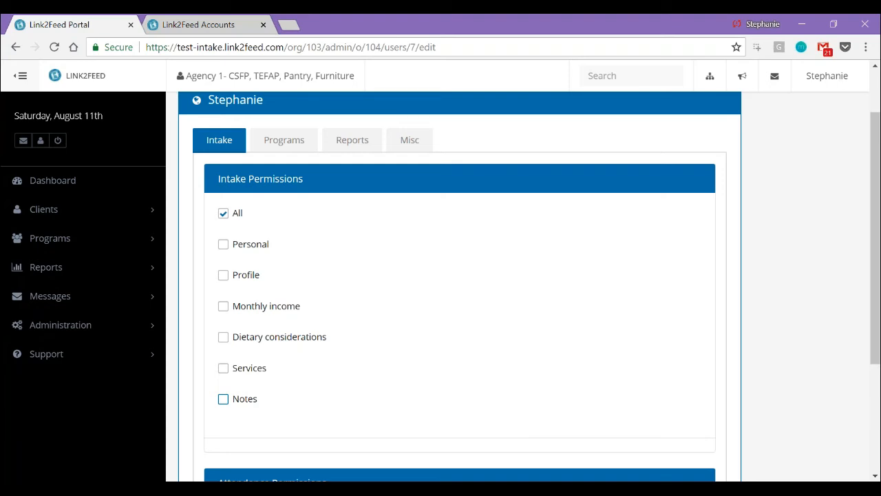
pyautogui.scroll(-2, 442, 399)
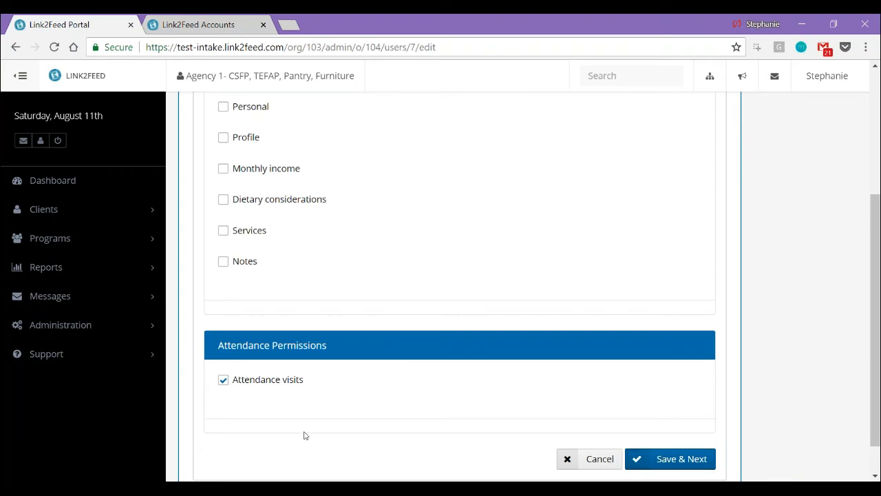
pyautogui.click(670, 463)
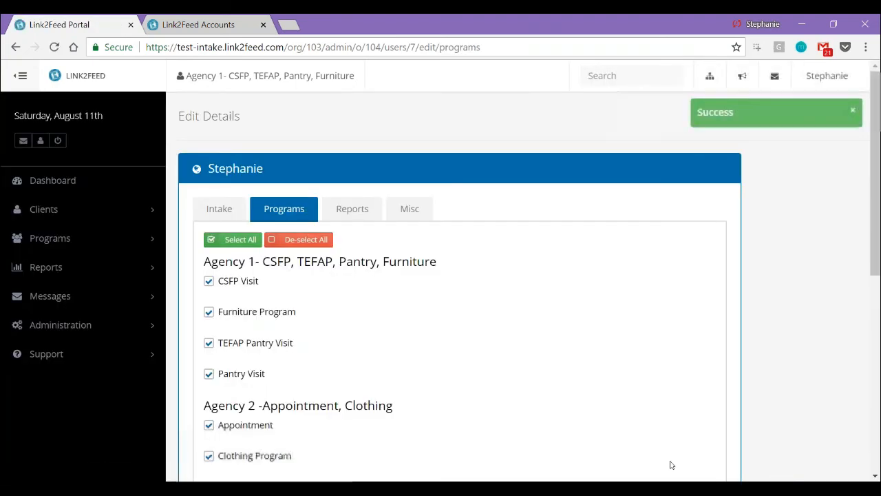
# Review the user's program access across the assigned agencies and save it with all listed programs selected.
pyautogui.scroll(-2, 671, 465)
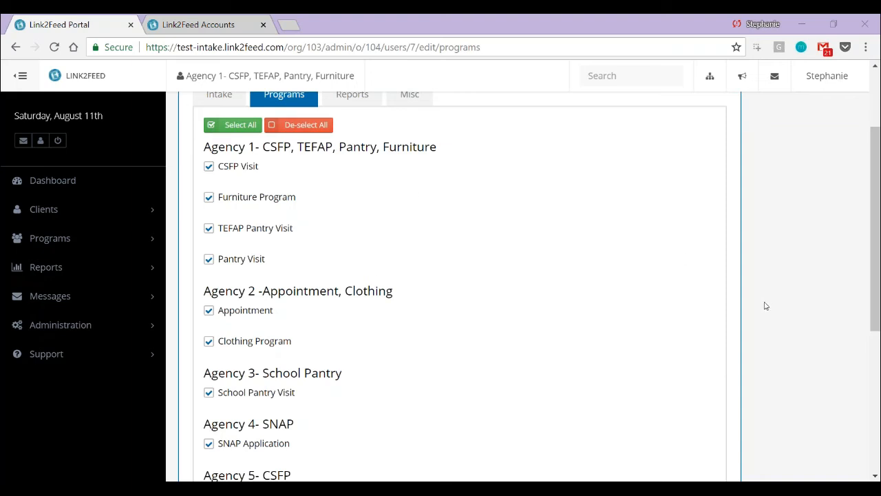
pyautogui.scroll(-4, 763, 305)
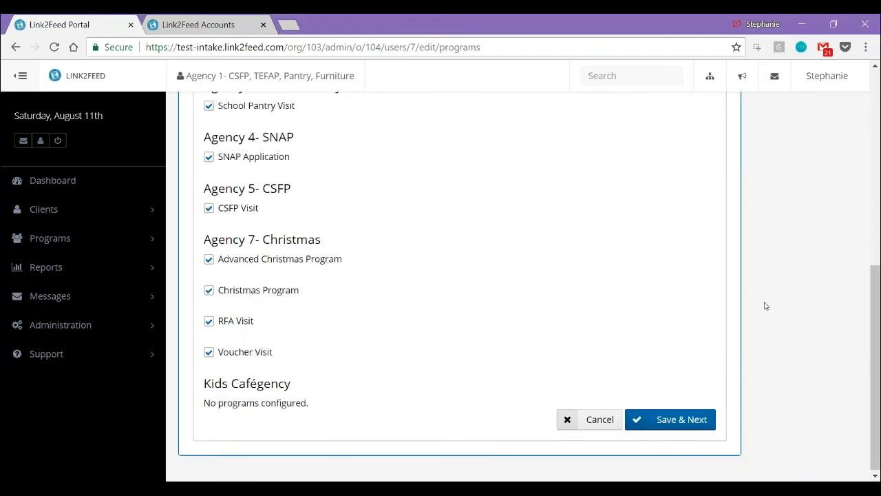
pyautogui.click(680, 421)
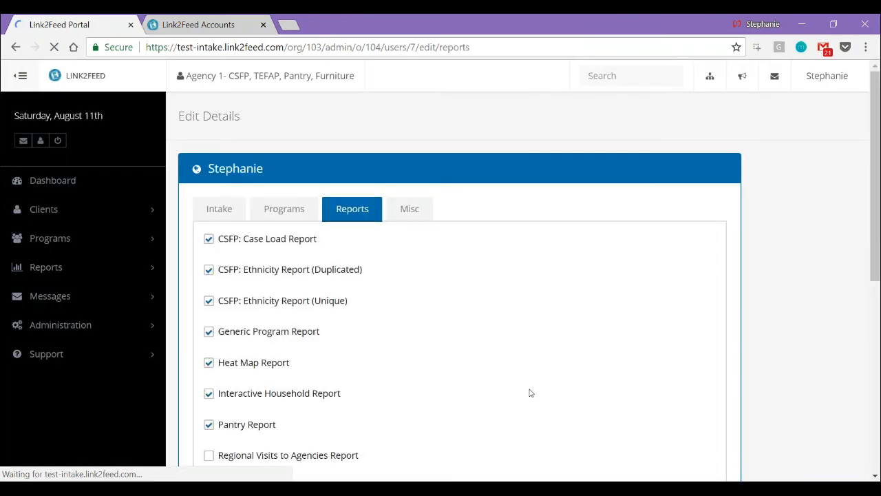
# Review the user's report permissions and save them with the Interactive Household Report selected.
pyautogui.scroll(-2, 366, 380)
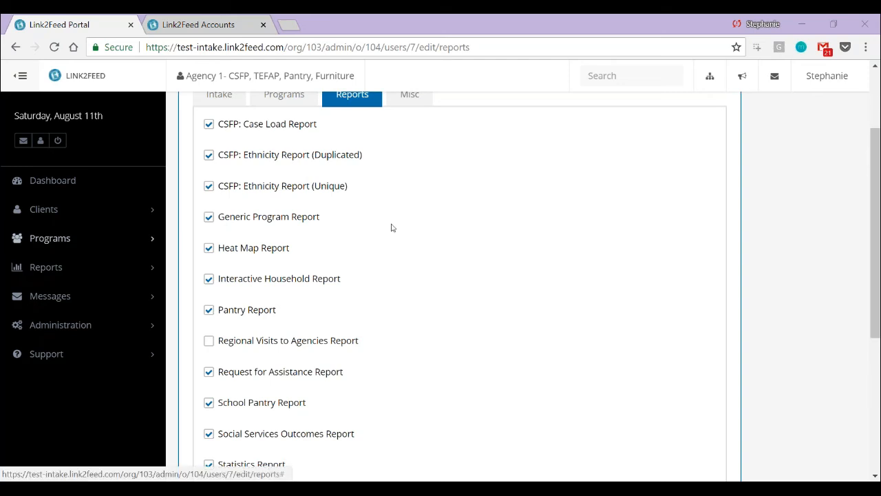
pyautogui.click(569, 276)
pyautogui.scroll(-1, 556, 275)
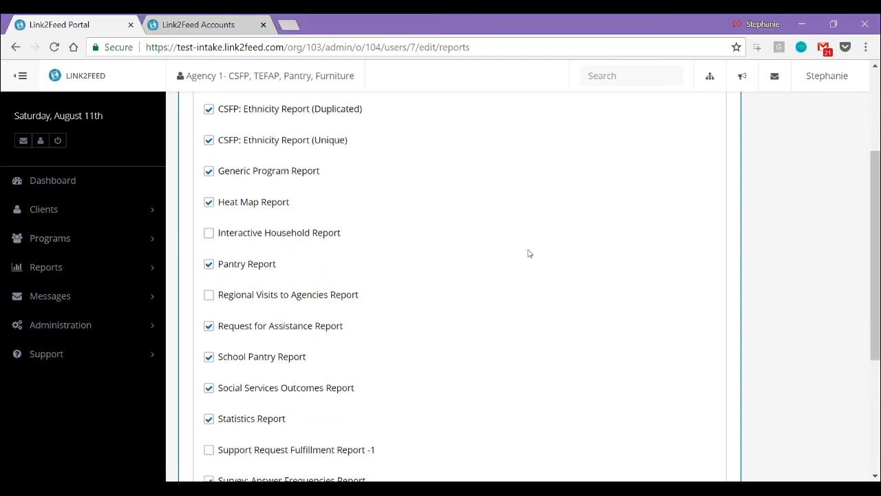
pyautogui.click(282, 241)
pyautogui.scroll(-3, 681, 328)
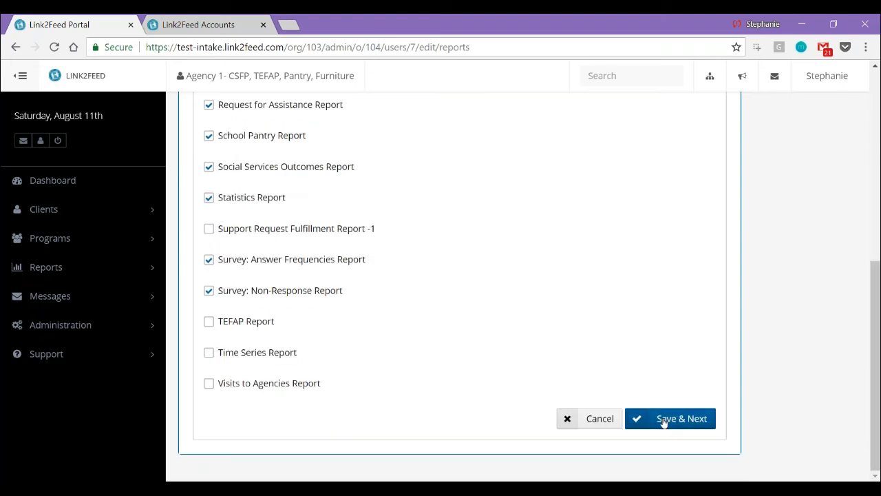
pyautogui.click(674, 418)
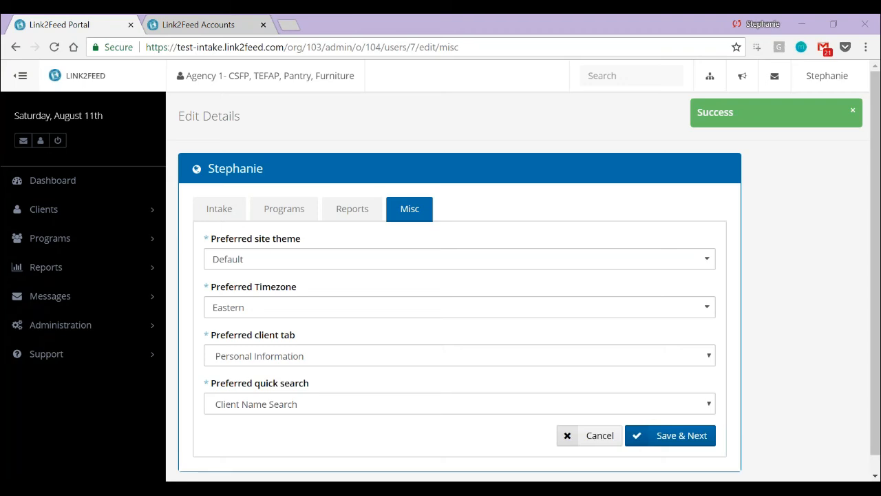
# Check the preferred site theme options, keep Default, and save the user's miscellaneous preferences.
pyautogui.click(301, 266)
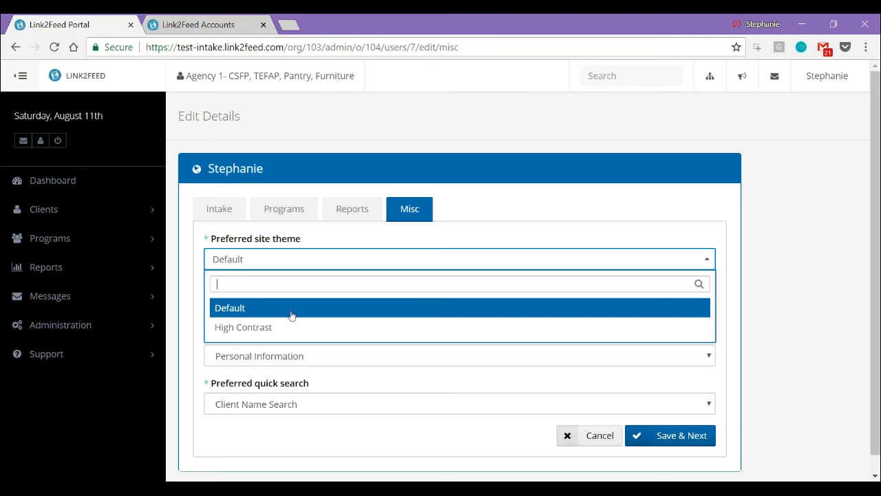
pyautogui.click(183, 404)
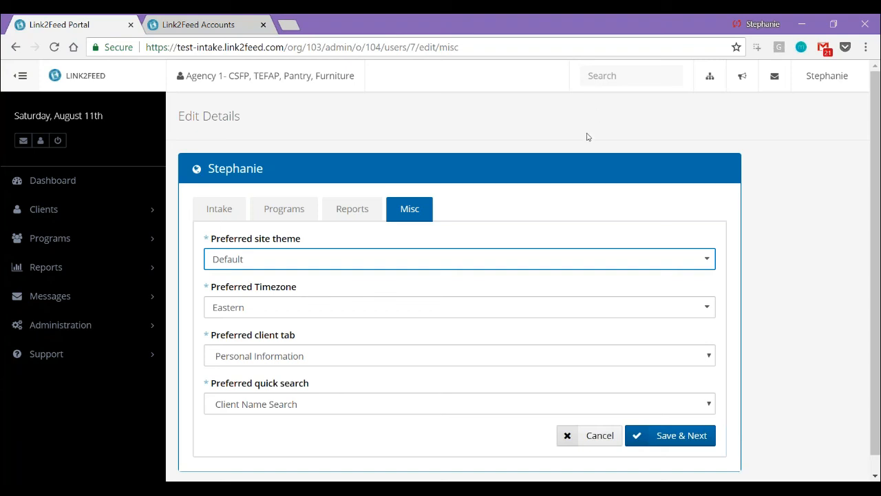
pyautogui.click(670, 435)
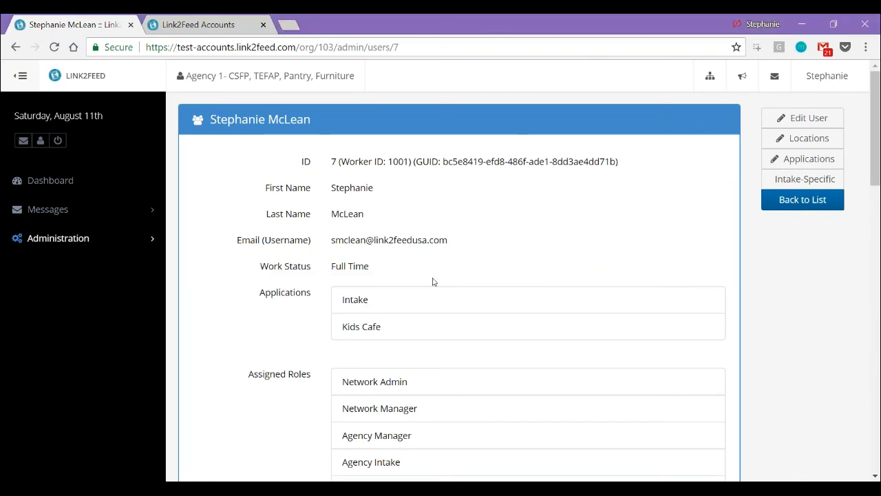
# Return to the network's user list and reopen the profile of the active user whose first assigned organization is Link2Feed US Demo Portal.
pyautogui.scroll(-1, 432, 281)
pyautogui.click(87, 237)
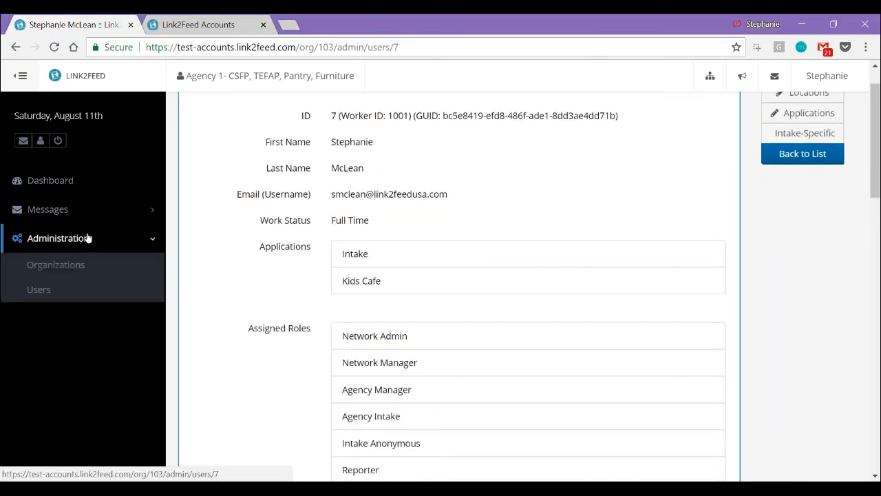
pyautogui.click(67, 296)
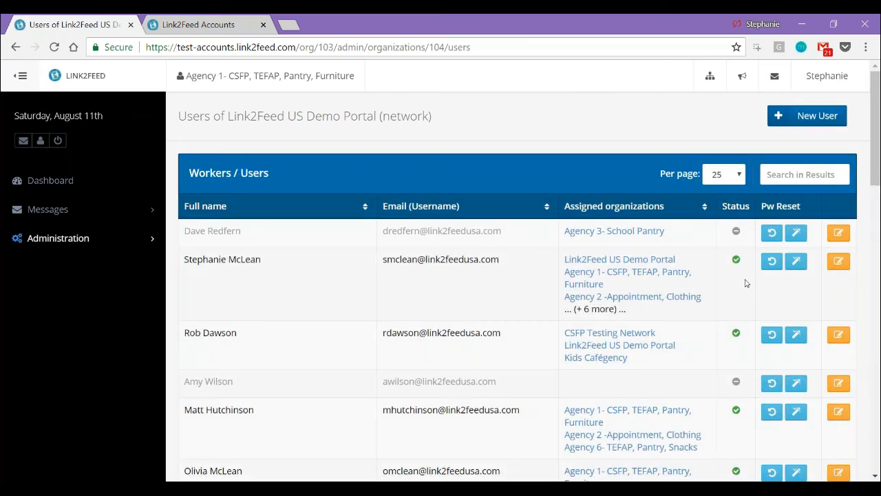
pyautogui.click(839, 261)
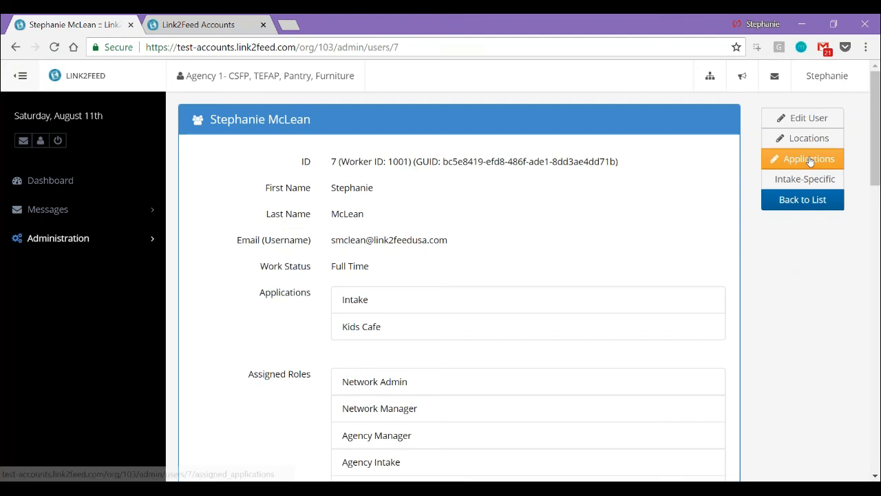
# Review the user's account details and assigned roles in the edit form, leaving it without saving.
pyautogui.click(797, 128)
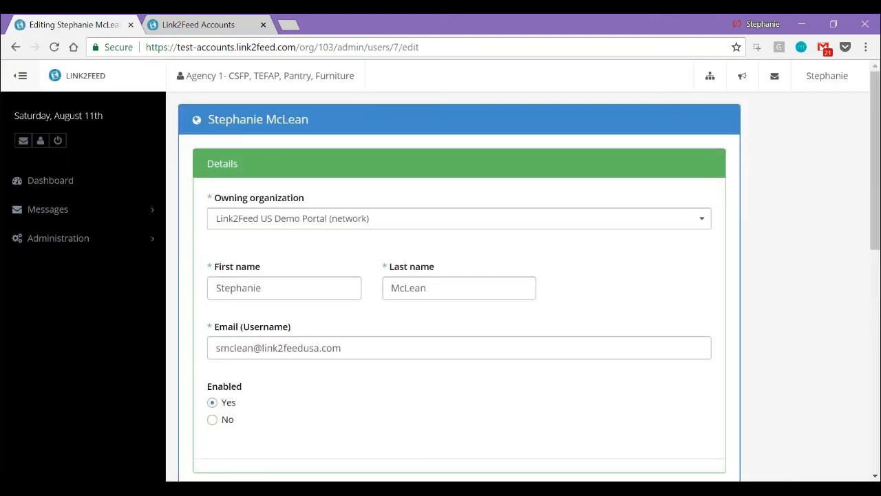
pyautogui.scroll(-2, 631, 294)
pyautogui.scroll(-2, 633, 293)
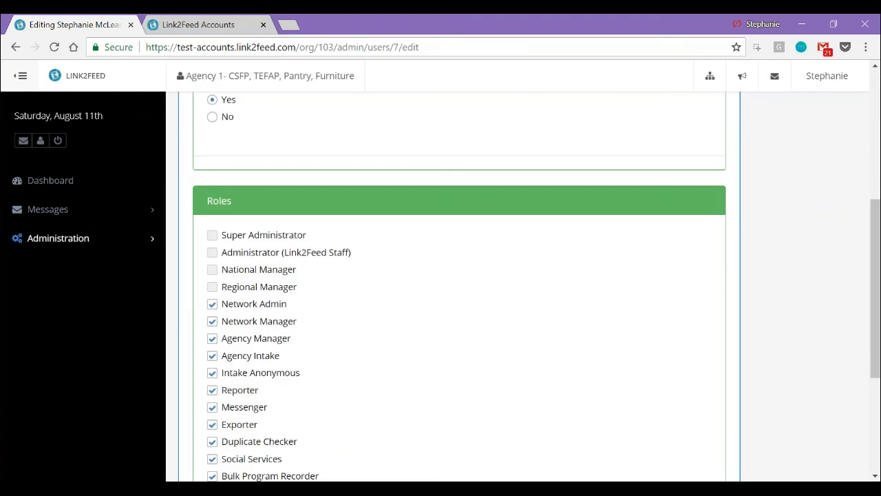
pyautogui.scroll(-3, 633, 294)
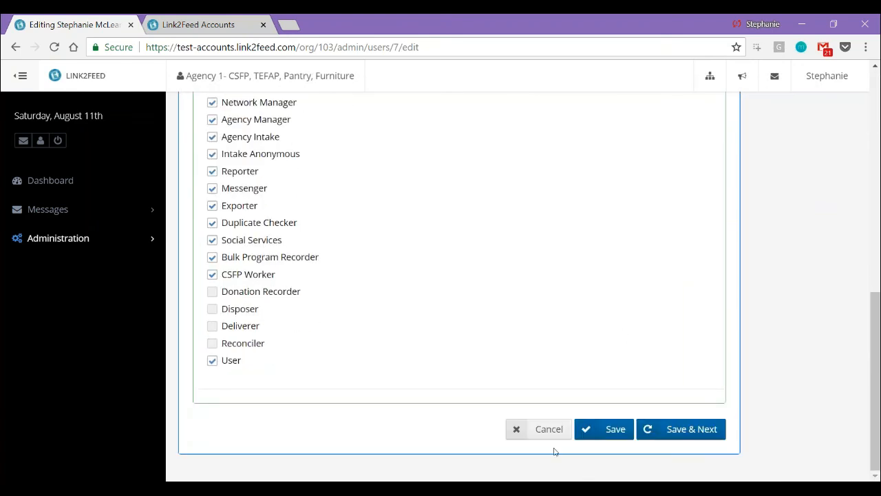
pyautogui.click(542, 431)
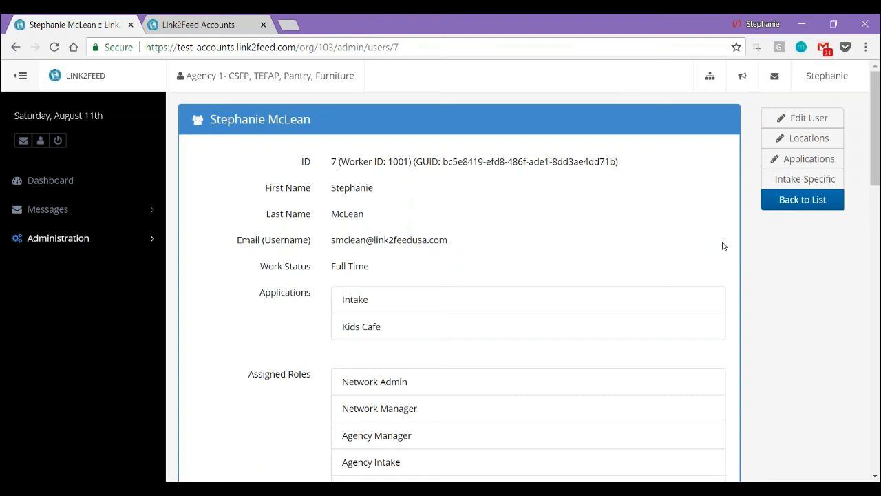
# Review and save the user's assigned organizations, and save the assigned applications with Intake and Kids Cafe selected.
pyautogui.click(779, 141)
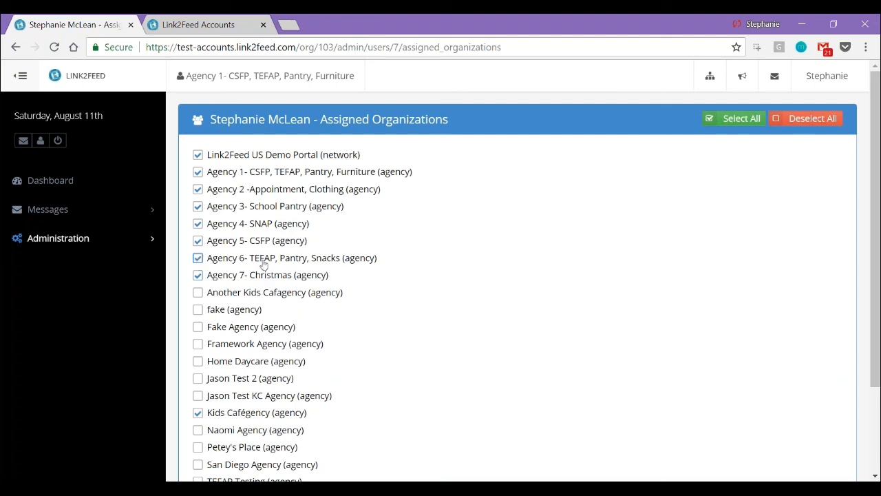
pyautogui.scroll(-2, 433, 316)
pyautogui.click(788, 442)
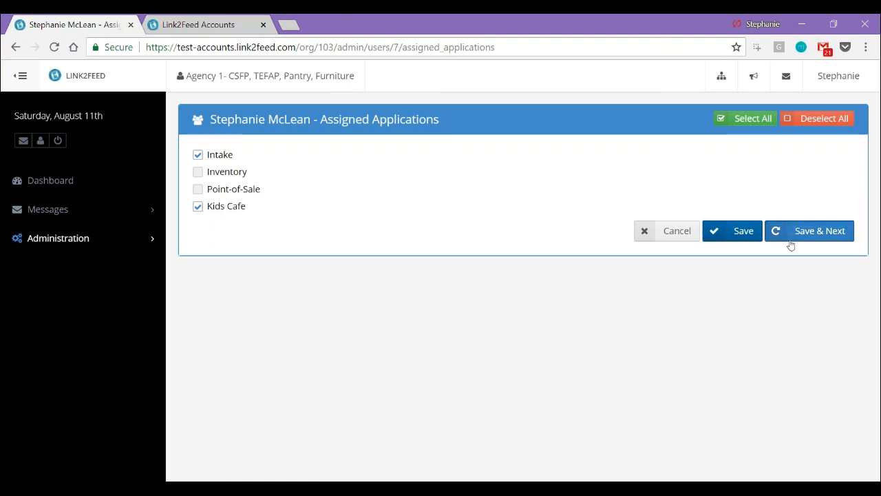
pyautogui.click(790, 240)
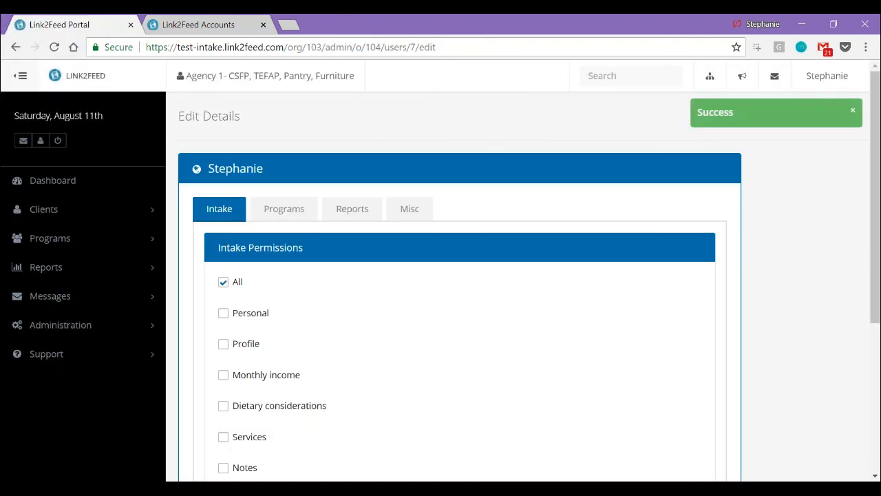
# Save the intake permissions with All and Attendance visits enabled, and save the program access with all listed programs selected.
pyautogui.scroll(-4, 790, 242)
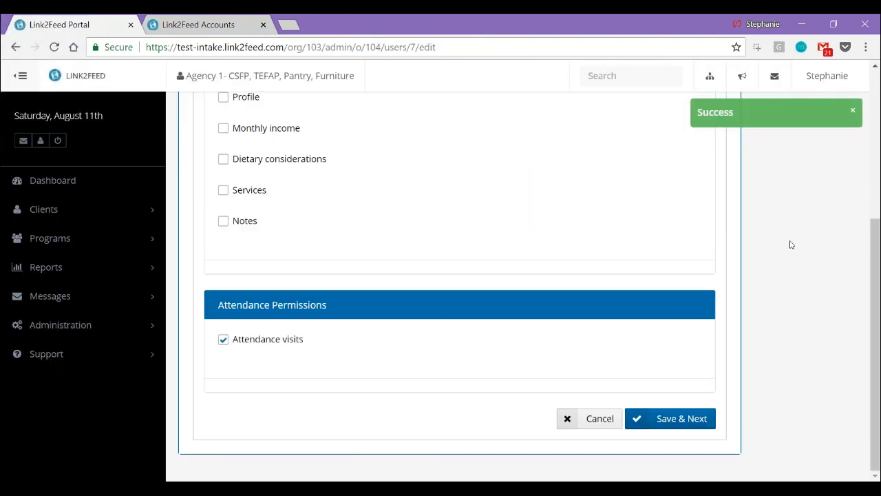
pyautogui.click(682, 425)
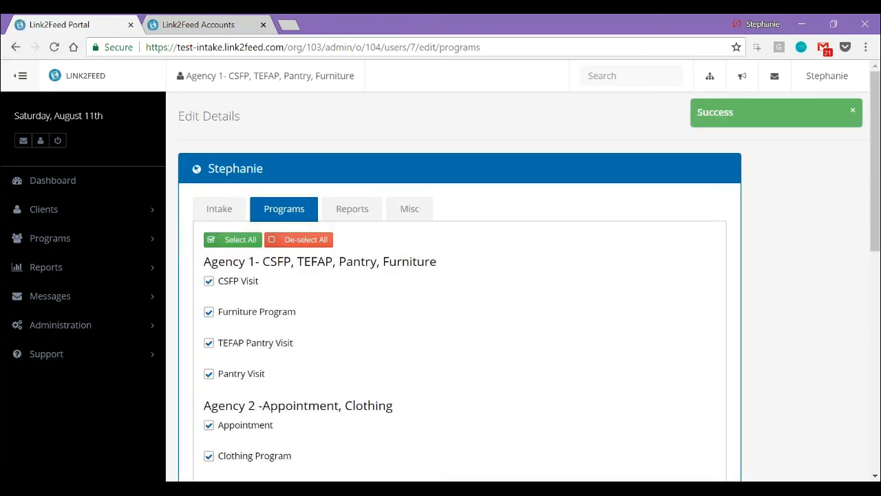
pyautogui.scroll(-2, 459, 287)
pyautogui.scroll(-5, 682, 424)
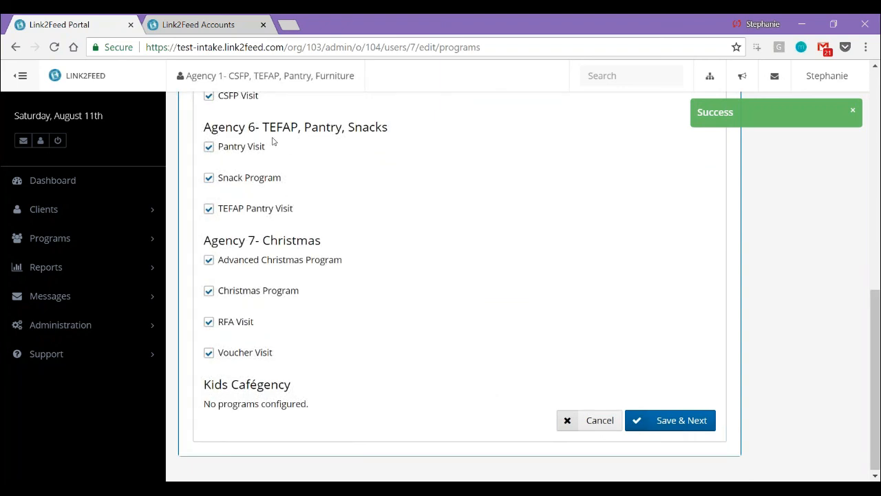
pyautogui.click(680, 422)
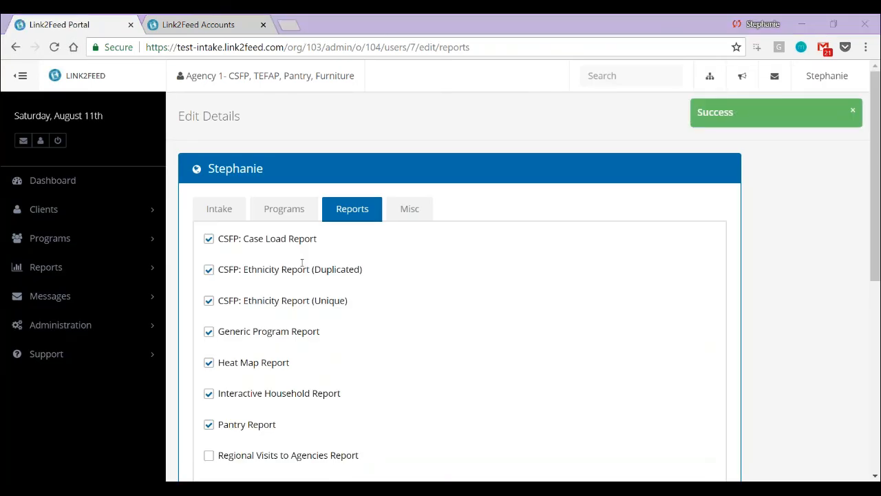
# Leave the report permissions for the network's user list and open the same user's account details for editing.
pyautogui.moveTo(154, 46); pyautogui.dragTo(298, 47)
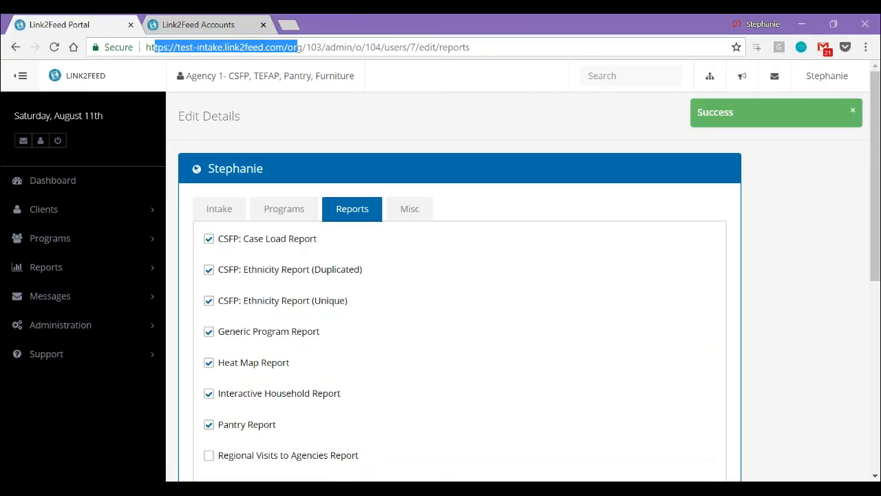
pyautogui.click(64, 324)
pyautogui.click(47, 387)
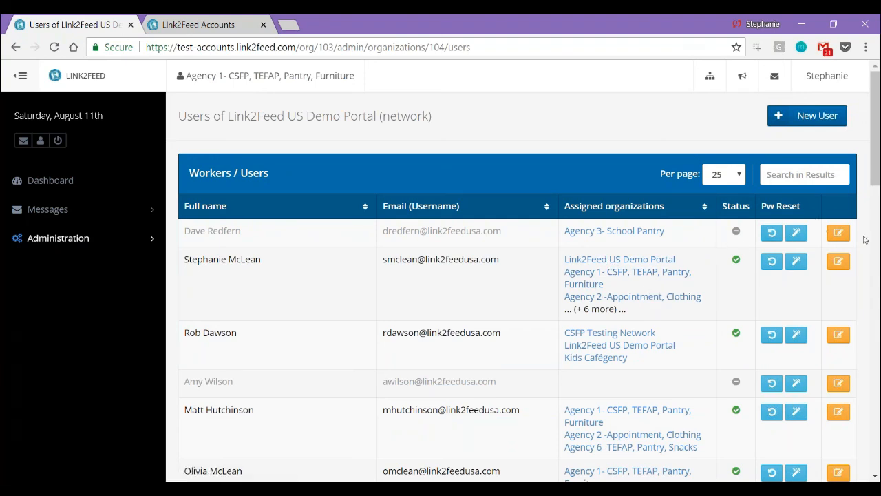
pyautogui.click(837, 265)
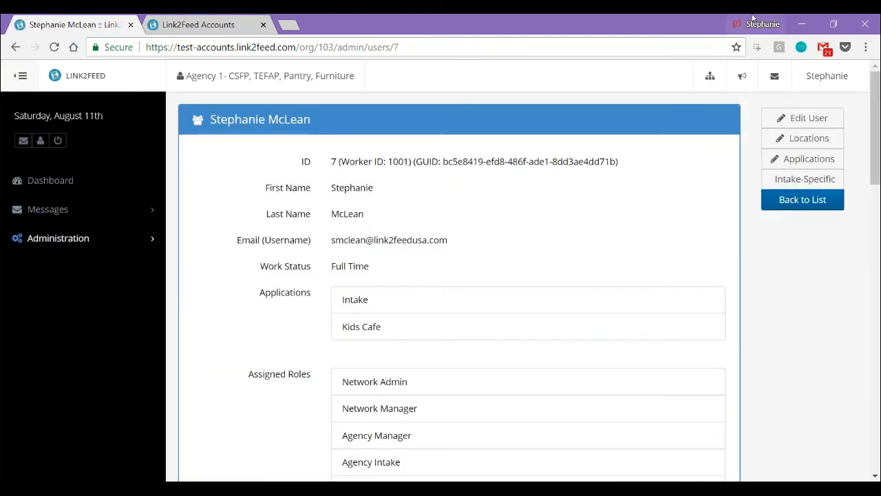
pyautogui.click(804, 117)
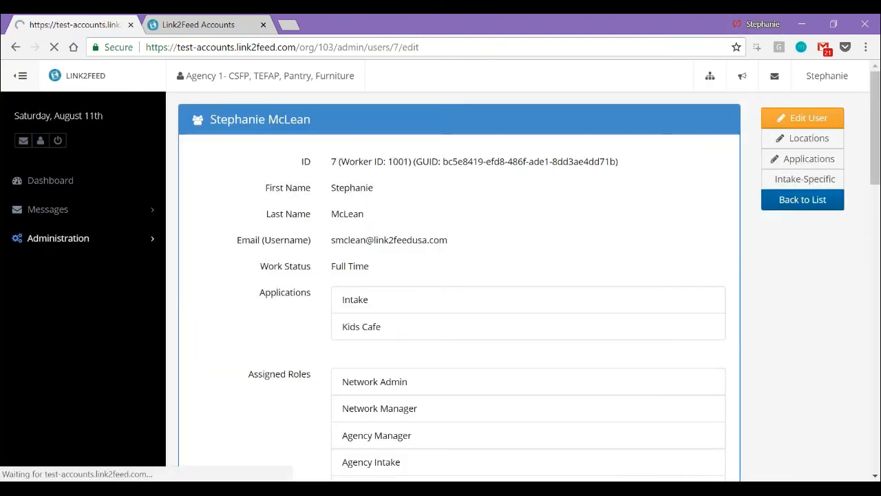